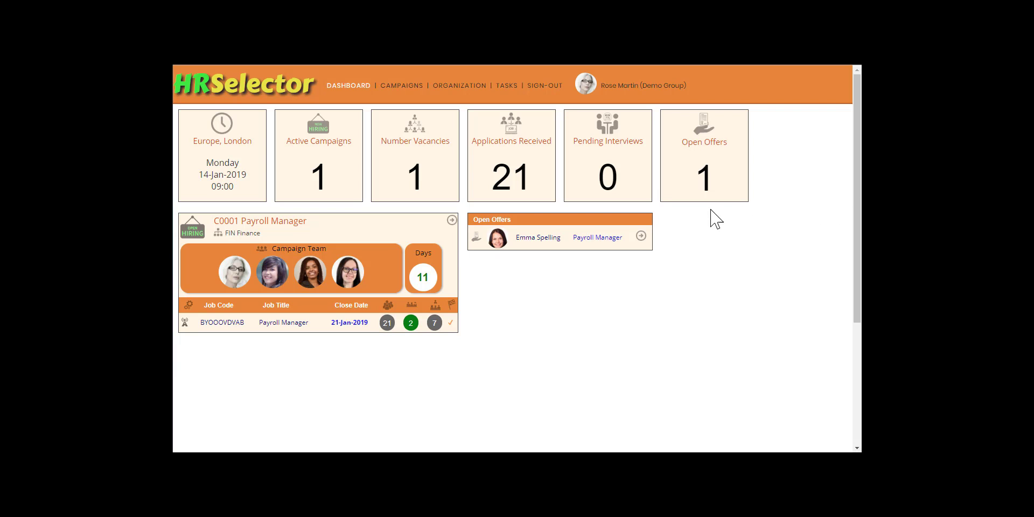
# Open the Payroll Manager open offer from the dashboard and view the candidate's pre-conditions.
pyautogui.click(641, 235)
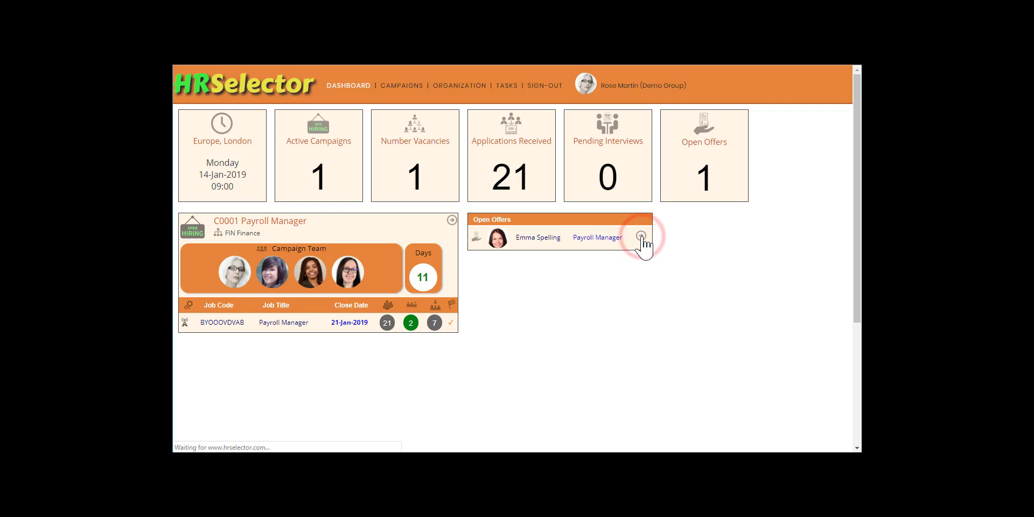
pyautogui.moveTo(856, 231); pyautogui.dragTo(857, 253)
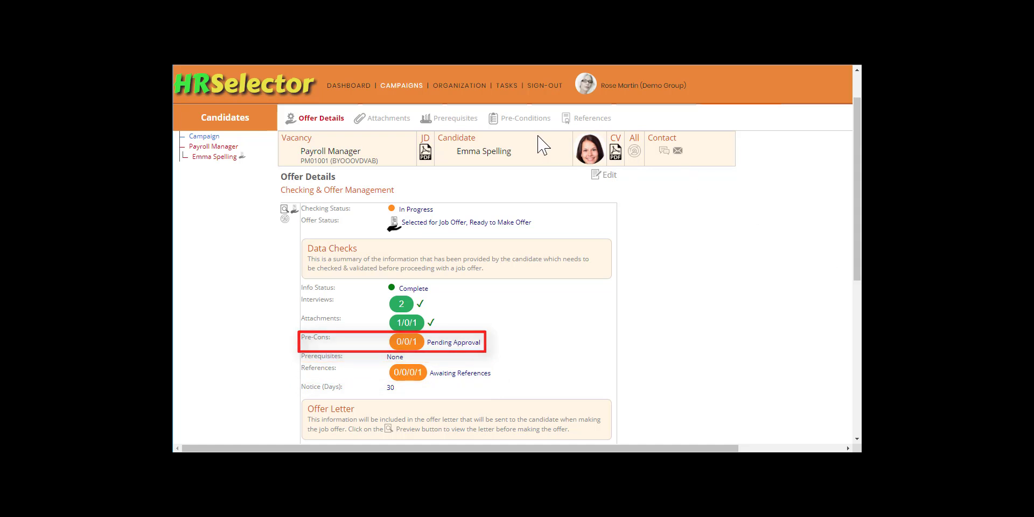
pyautogui.click(519, 116)
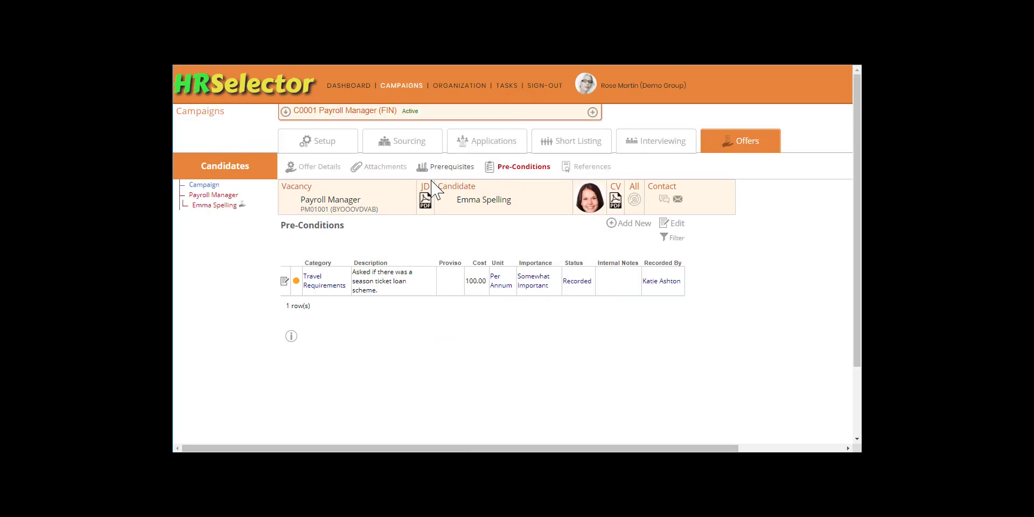
# Add a proviso to the Travel Requirements pre-condition agreeing an interest free travel loan, subject to confirmed employment after three month probation and the company's standard loan agreement.
pyautogui.click(284, 280)
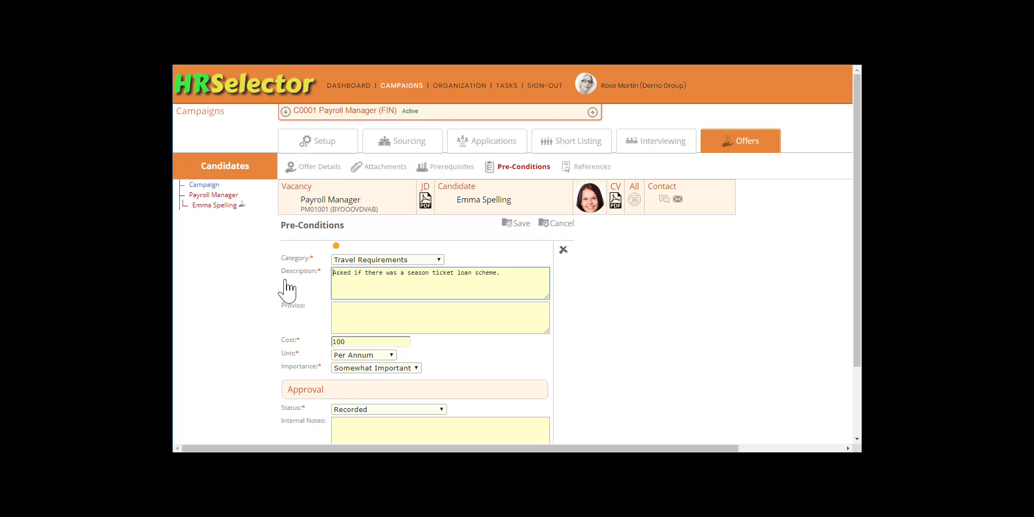
pyautogui.click(344, 310)
pyautogui.write('Agreed to interest free travel loan, subject to employment being confirmed')
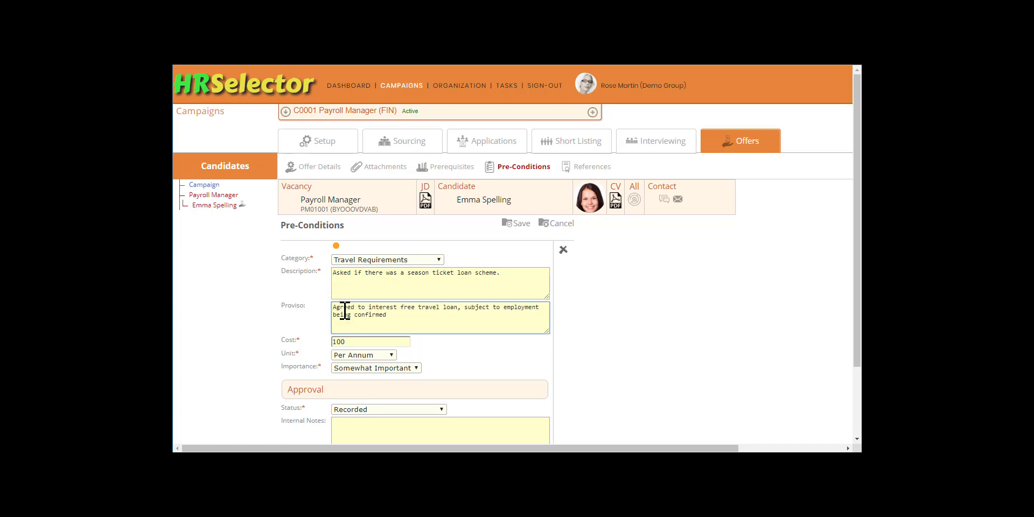
pyautogui.write(" at the end of the three month probation period and agreement to the company's standard loan agreement.")
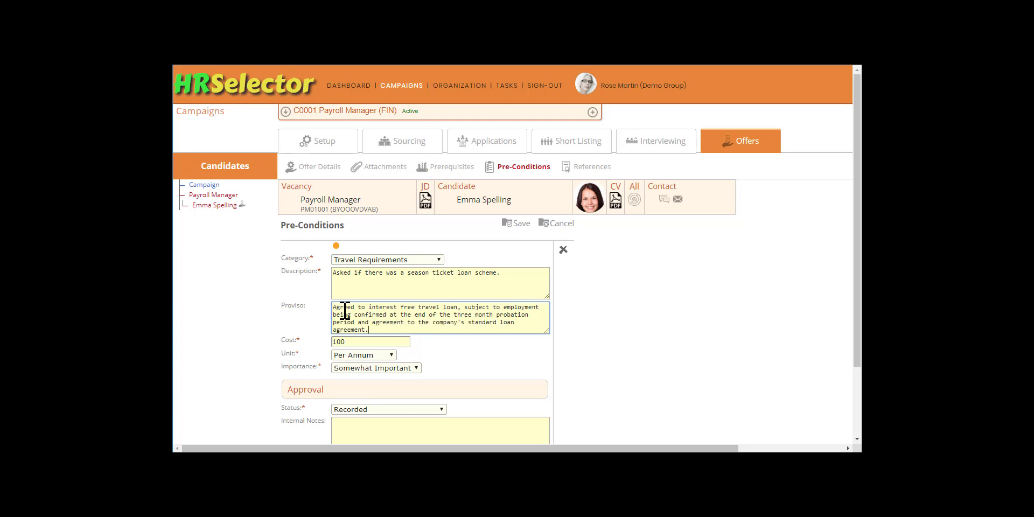
# Set the pre-condition's approval status to Accepted with Proviso, add the internal note "After three months and employment being confirmed." and save it.
pyautogui.scroll(-2, 345, 311)
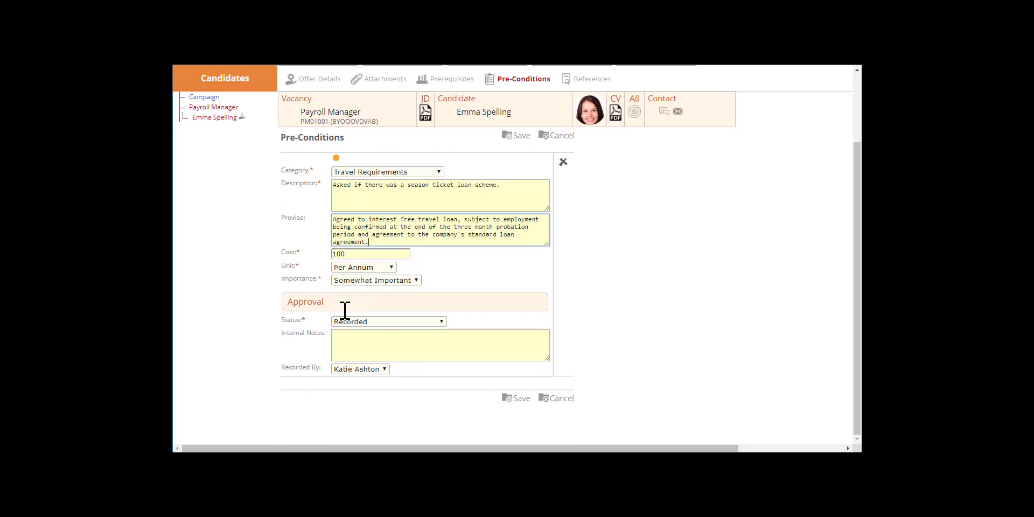
pyautogui.click(440, 322)
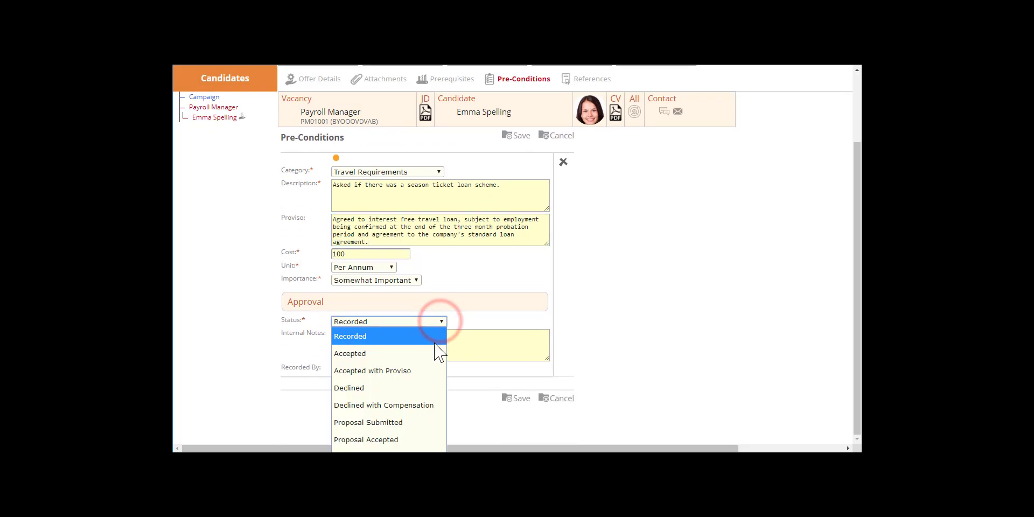
pyautogui.click(425, 371)
pyautogui.click(369, 331)
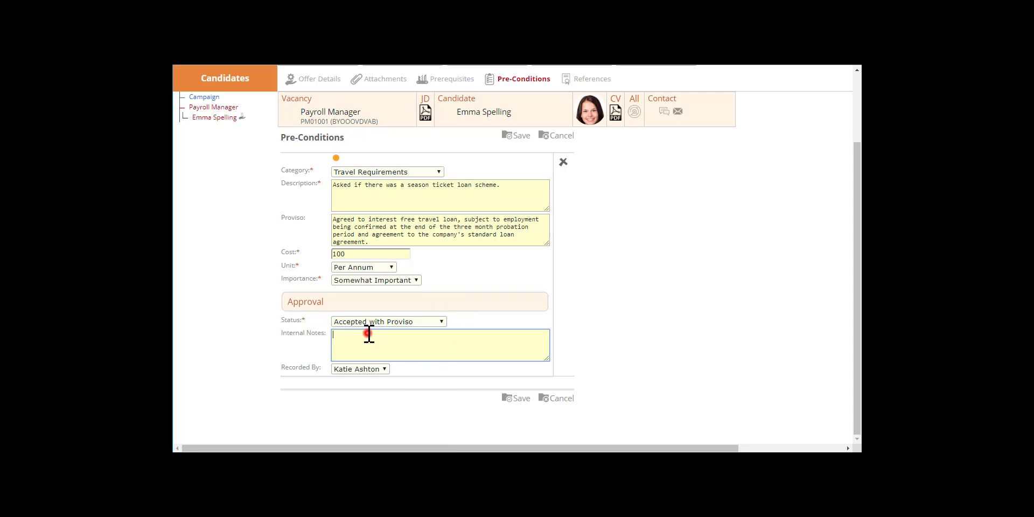
pyautogui.write('A')
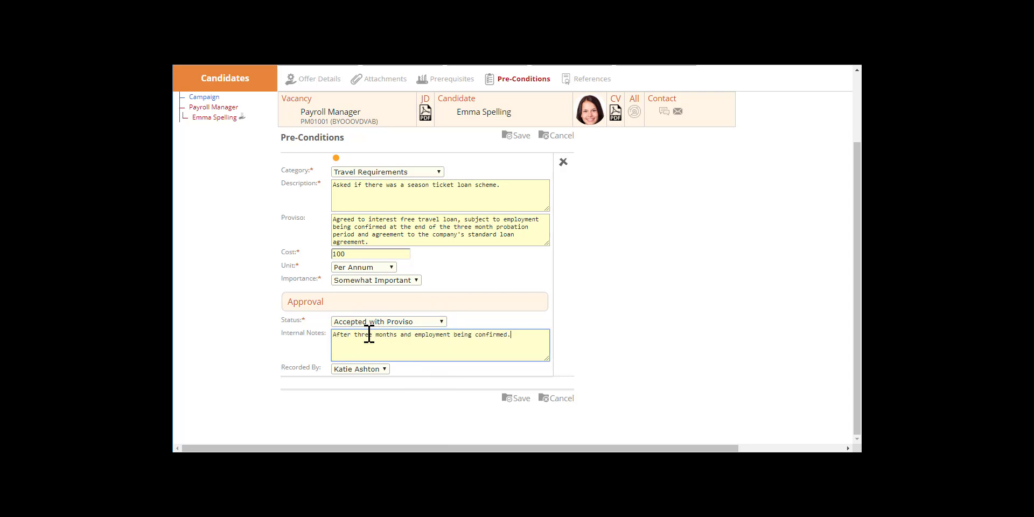
pyautogui.click(522, 135)
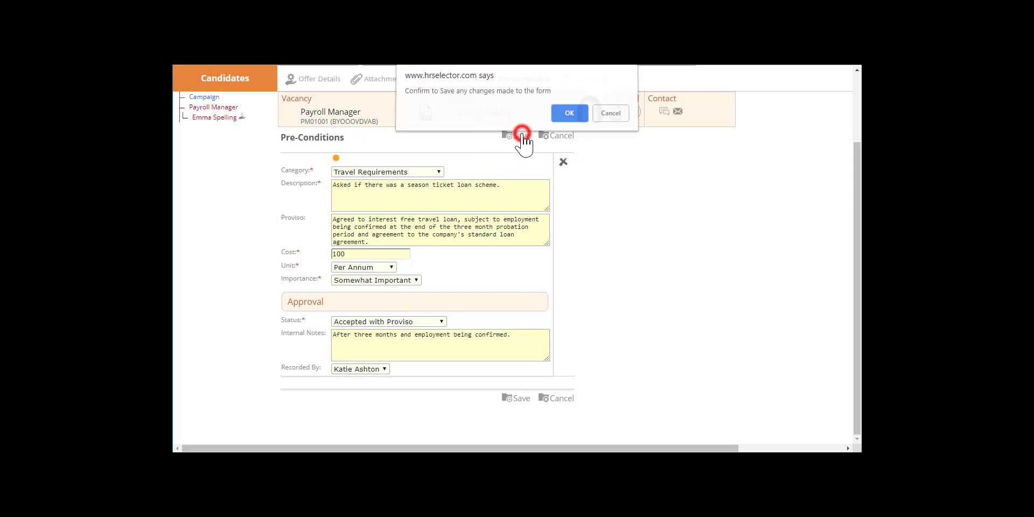
pyautogui.click(567, 114)
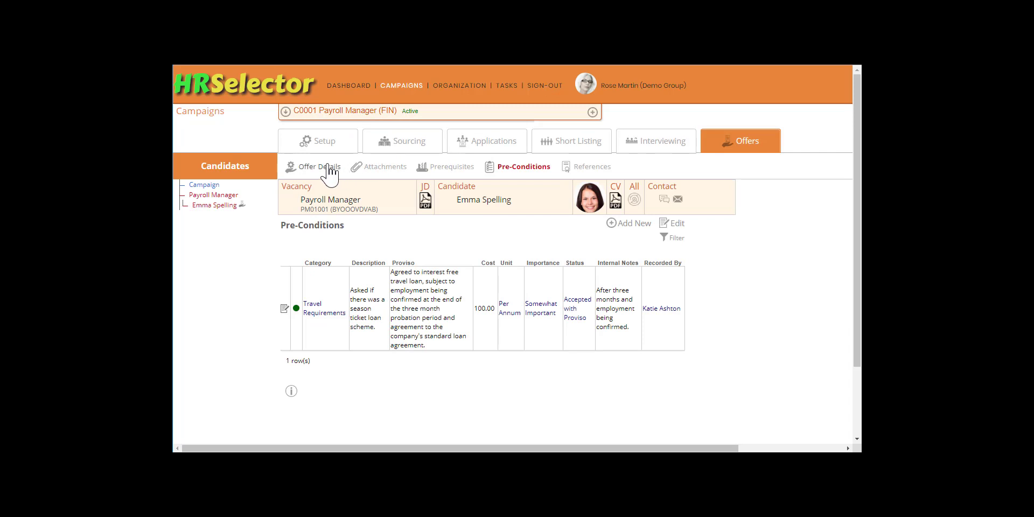
# Return to the offer details, open them for editing and set the start date to 18-Feb-2019.
pyautogui.click(327, 167)
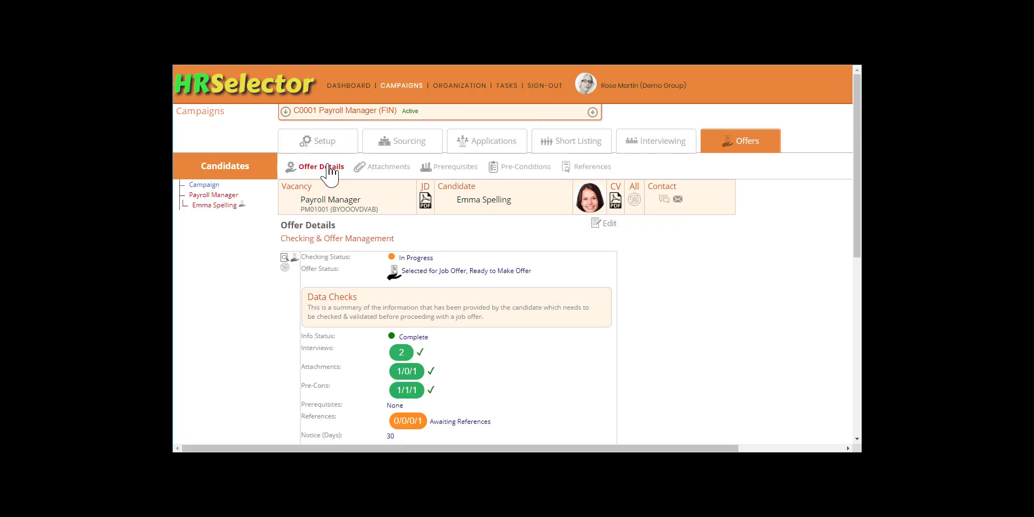
pyautogui.scroll(-1, 330, 175)
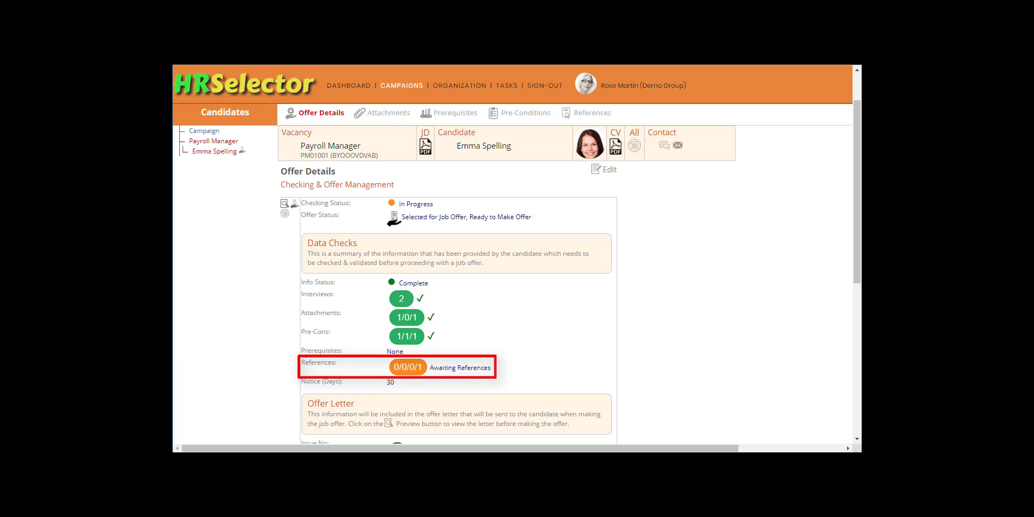
pyautogui.click(609, 170)
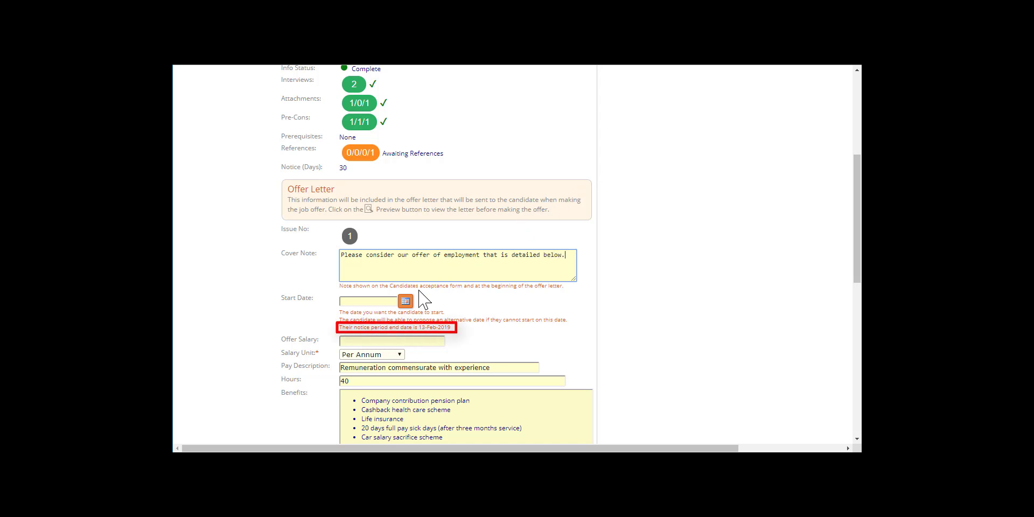
pyautogui.click(406, 301)
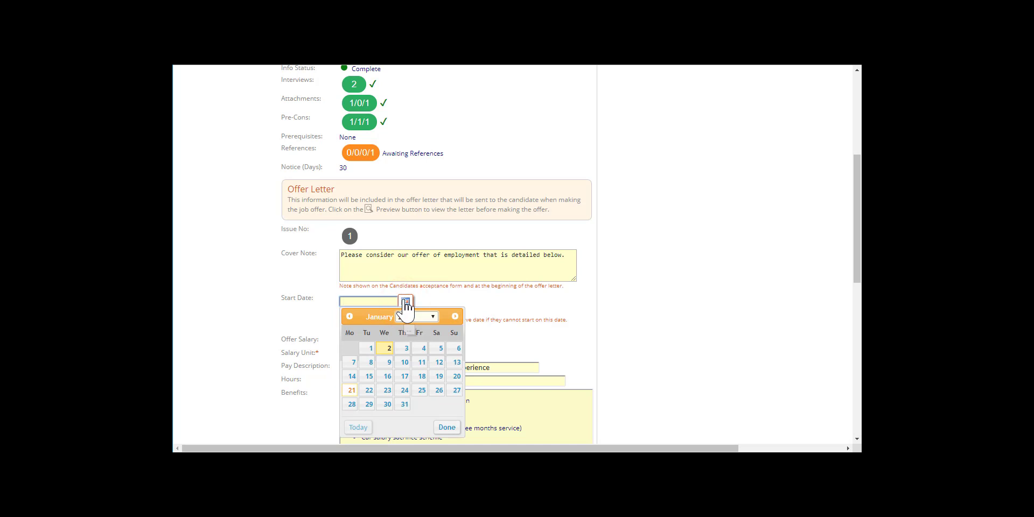
pyautogui.click(455, 318)
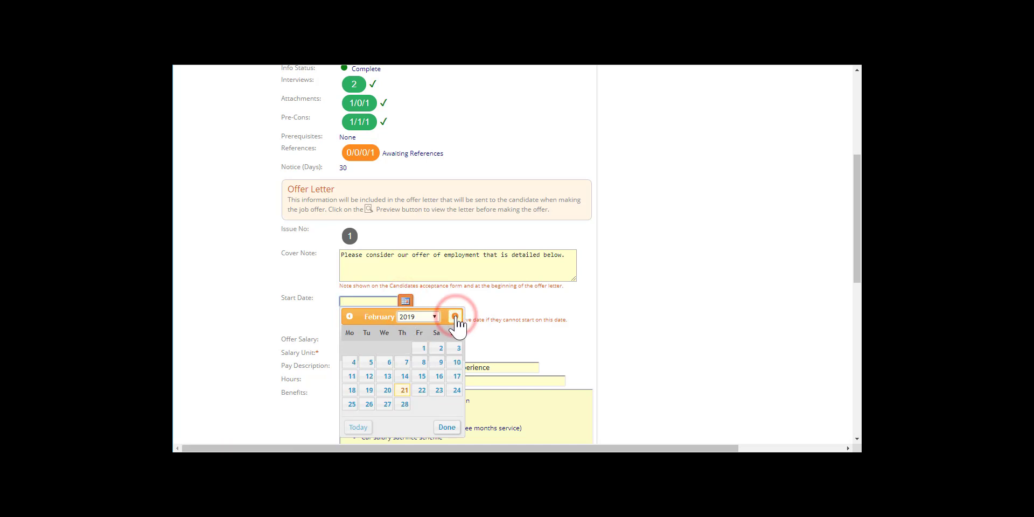
pyautogui.click(352, 390)
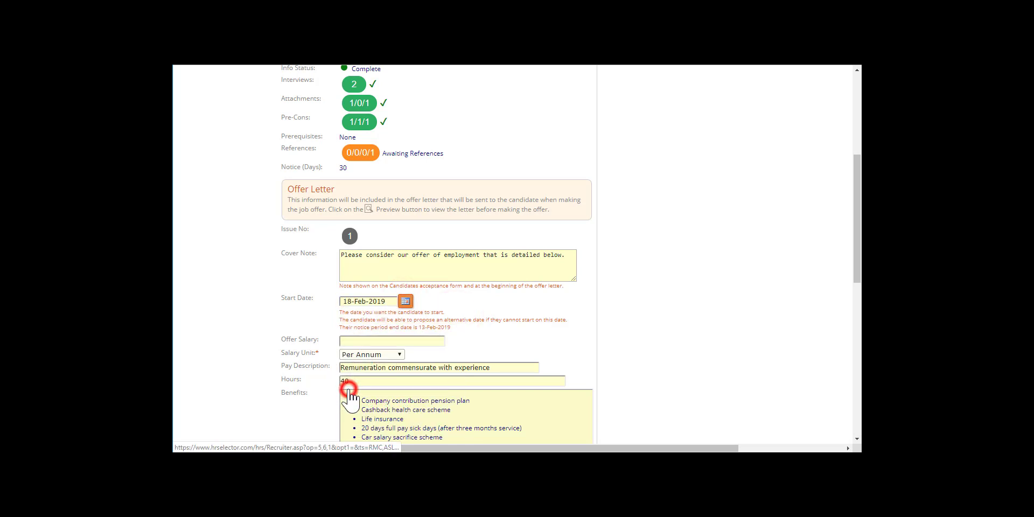
# Set the offer salary to 32000 per annum and clear the pay description.
pyautogui.click(364, 340)
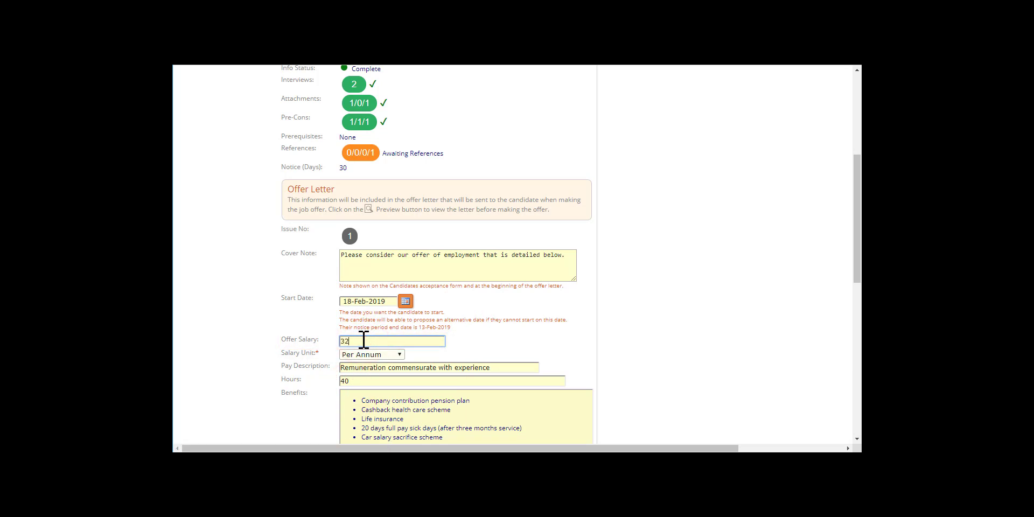
pyautogui.press('Tab')
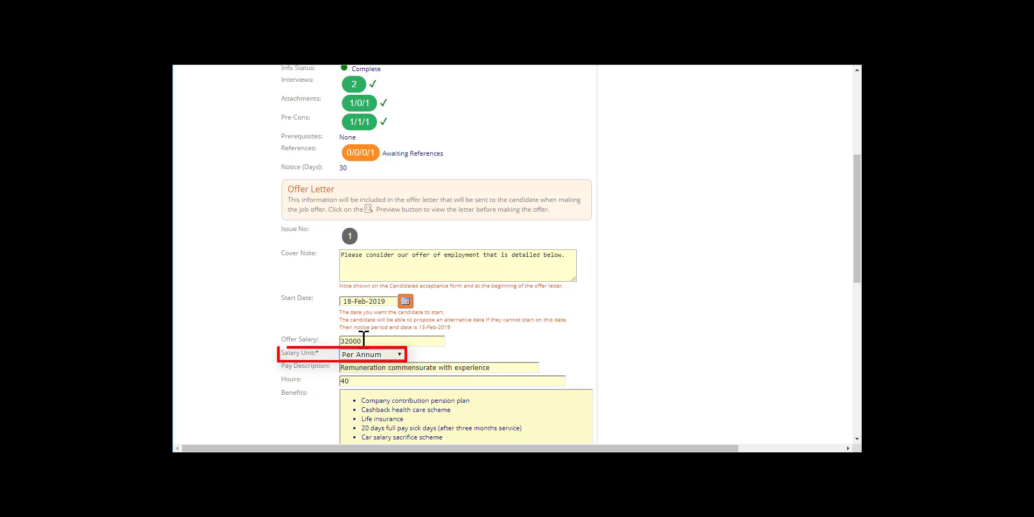
pyautogui.press('Tab')
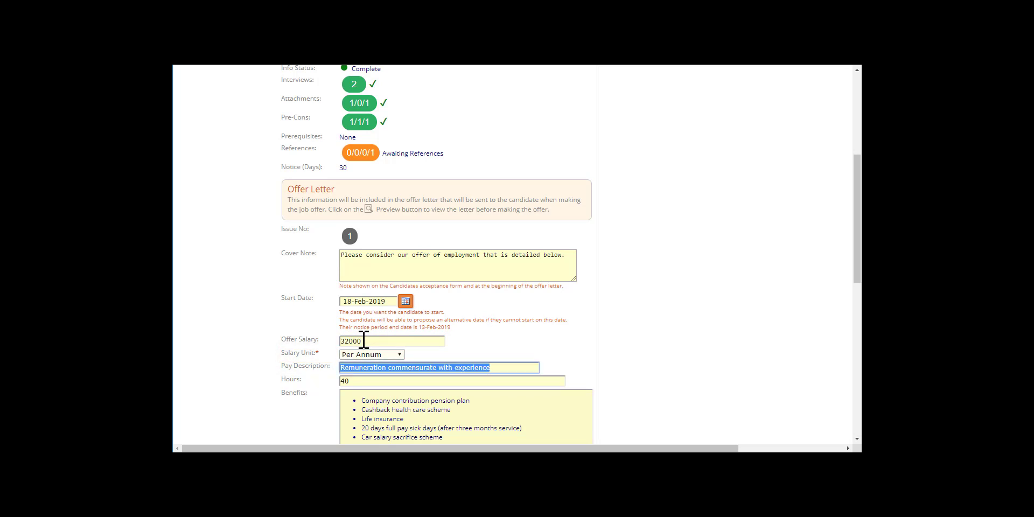
pyautogui.press('BackSpace')
pyautogui.press('Tab')
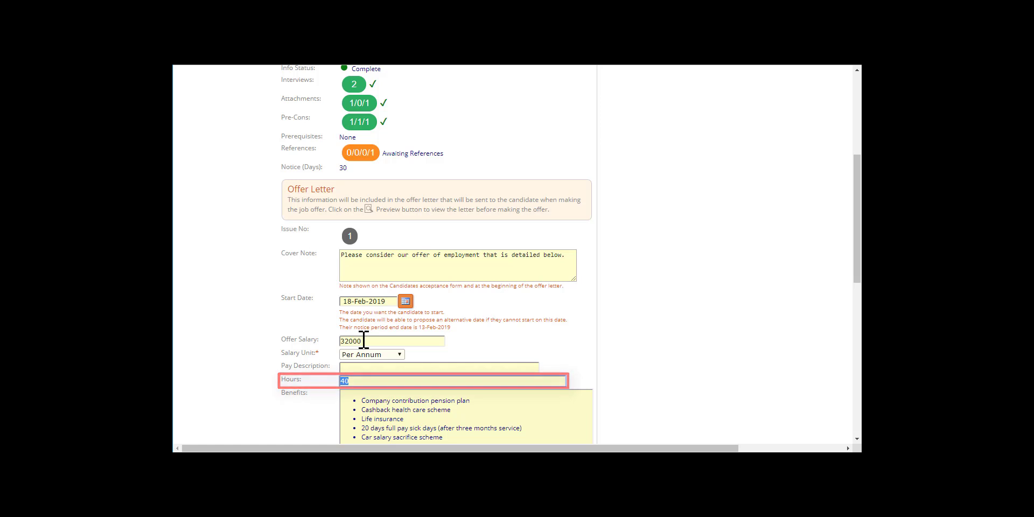
# Set the offer to expire on 01-Feb-2019 and add the HR note "Formal contract to be subject to satisfactory references being received.".
pyautogui.scroll(-4, 364, 340)
pyautogui.scroll(-3, 363, 340)
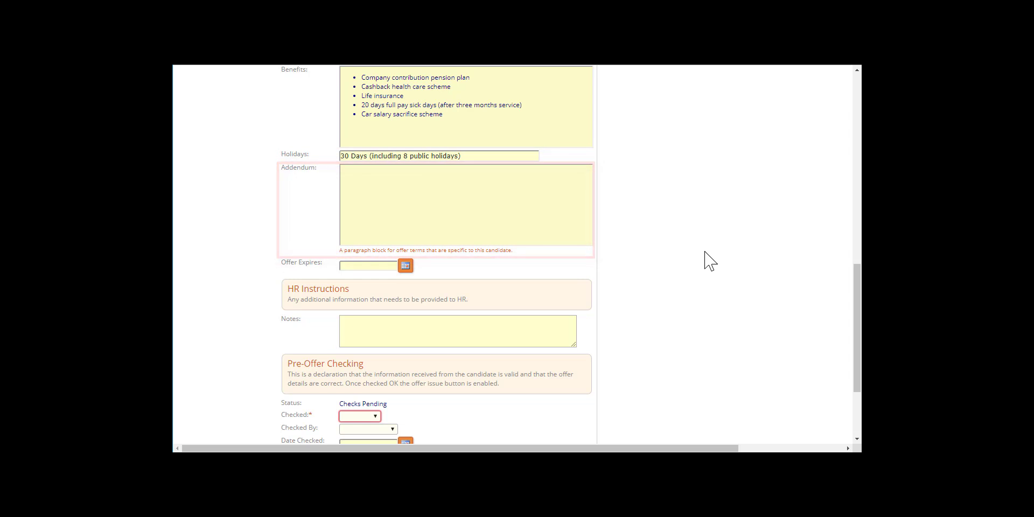
pyautogui.click(405, 266)
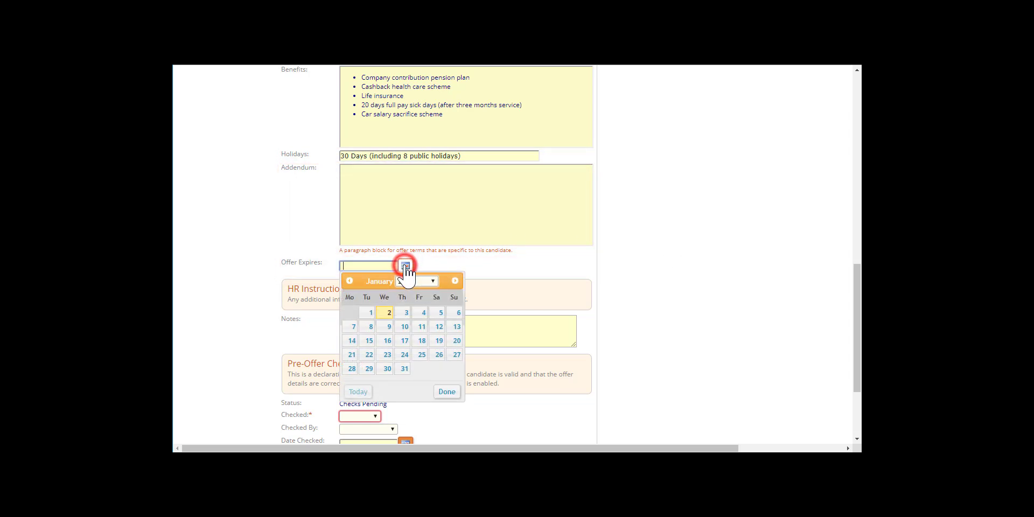
pyautogui.click(455, 281)
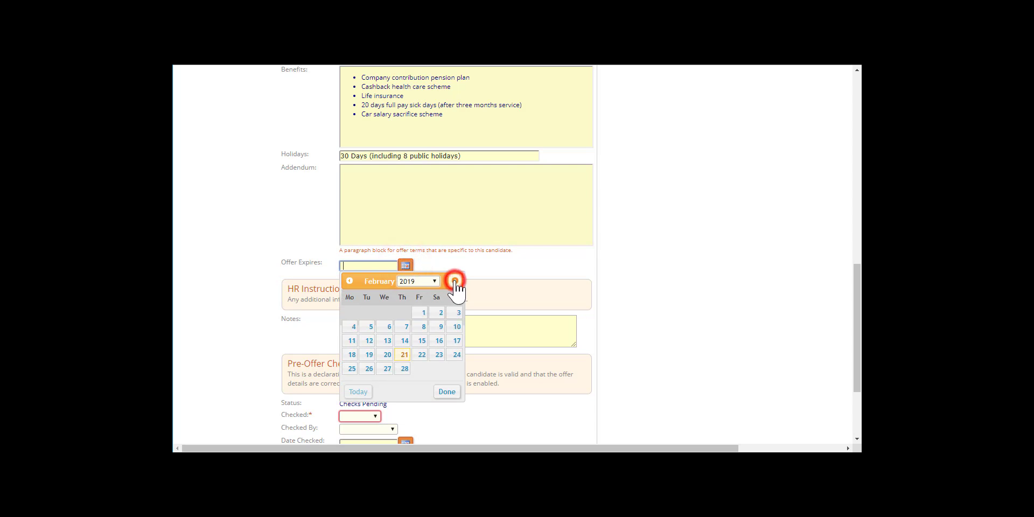
pyautogui.click(421, 313)
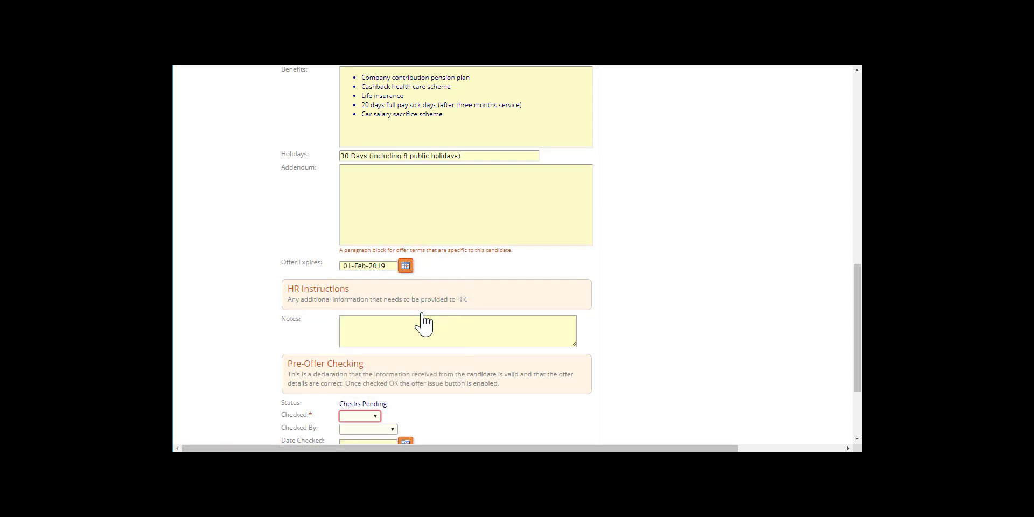
pyautogui.click(376, 325)
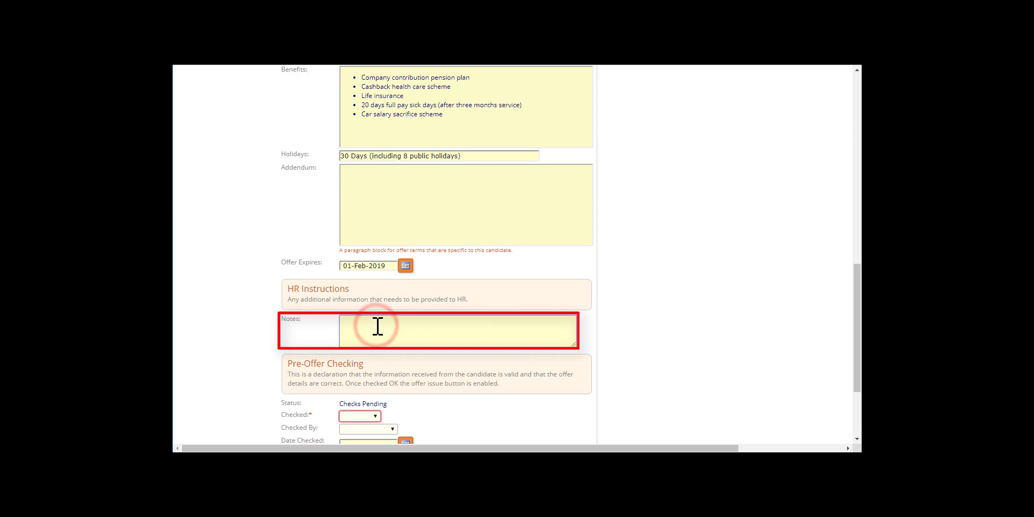
pyautogui.write('Formal contract to be subject to satisfactory references being received.')
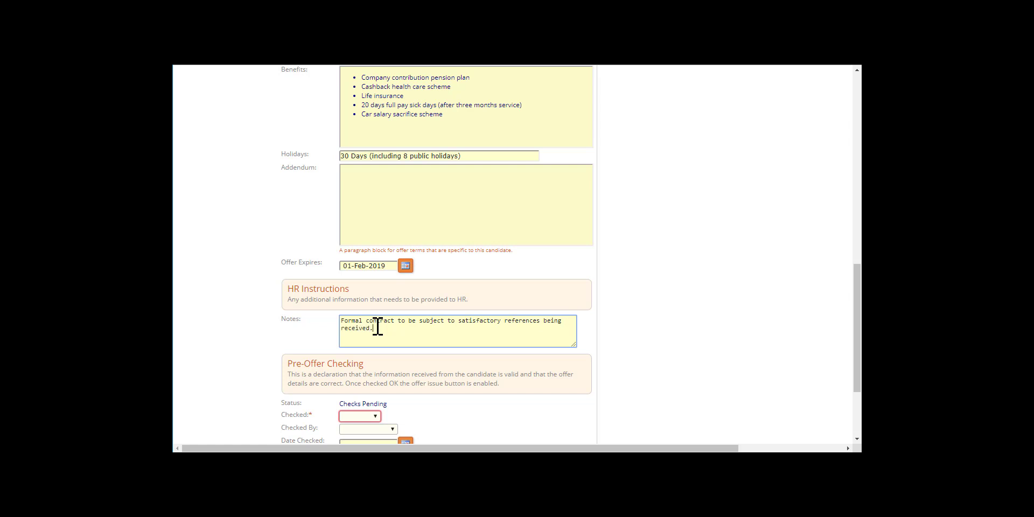
# Mark the pre-offer check as OK and save the offer details.
pyautogui.scroll(-2, 378, 326)
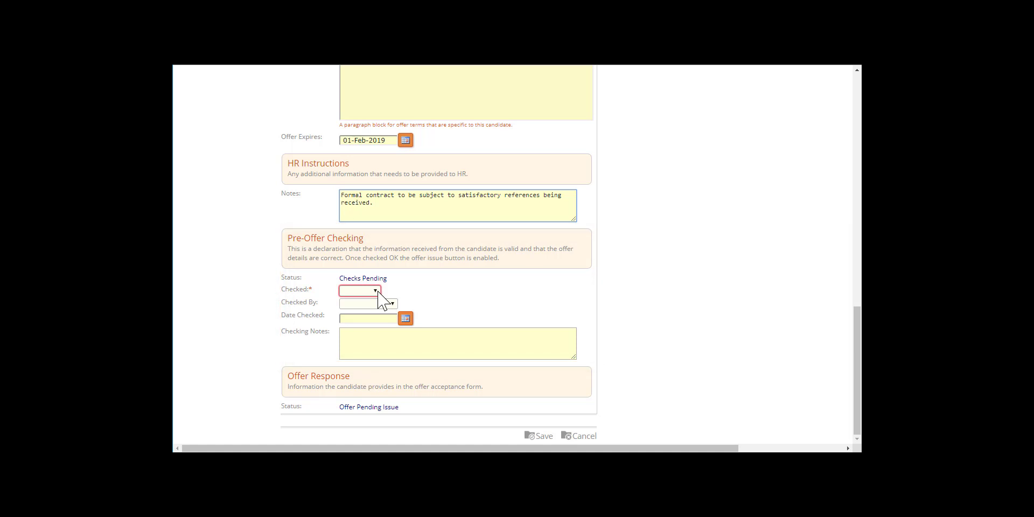
pyautogui.click(377, 290)
pyautogui.click(367, 322)
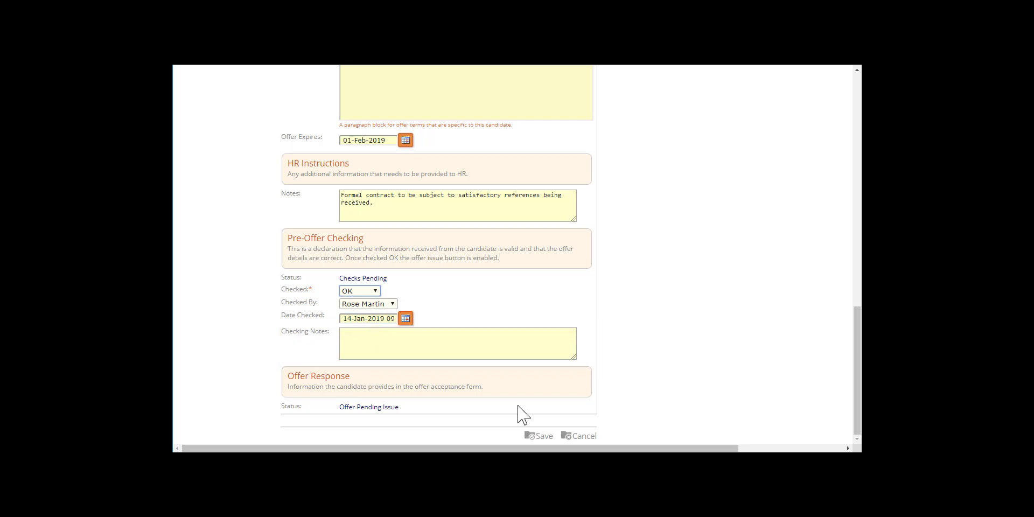
pyautogui.click(537, 435)
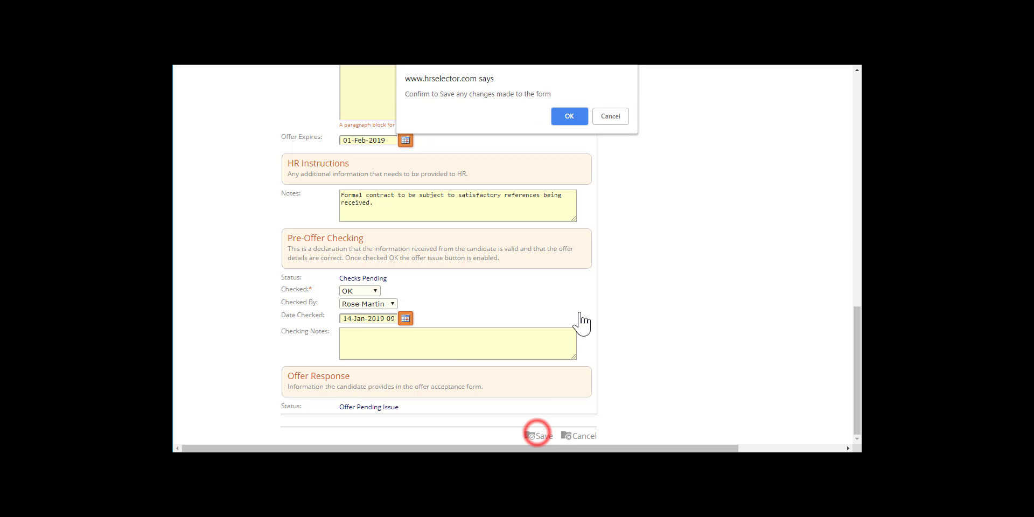
pyautogui.click(570, 120)
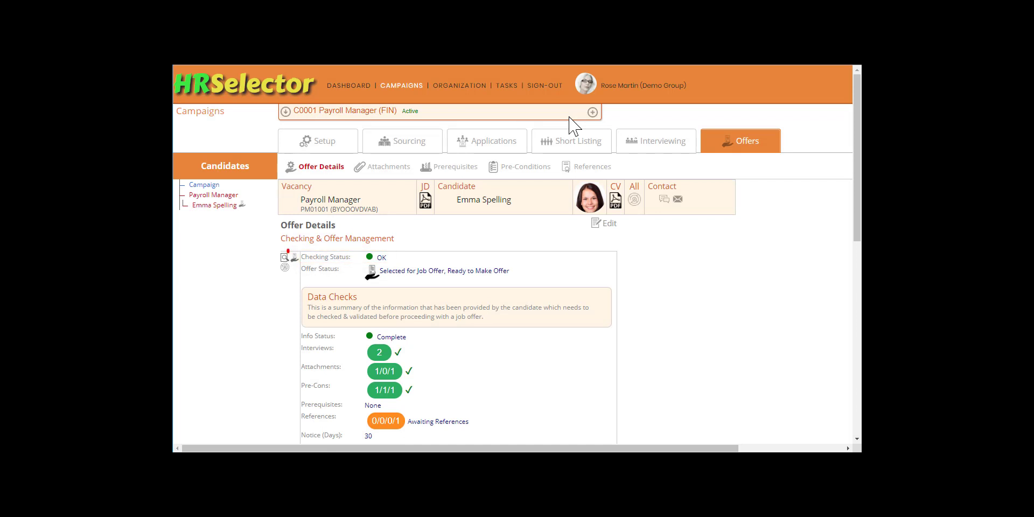
# Preview the offer letter to check its salary, benefits, expiry and start date, then close the preview.
pyautogui.click(285, 258)
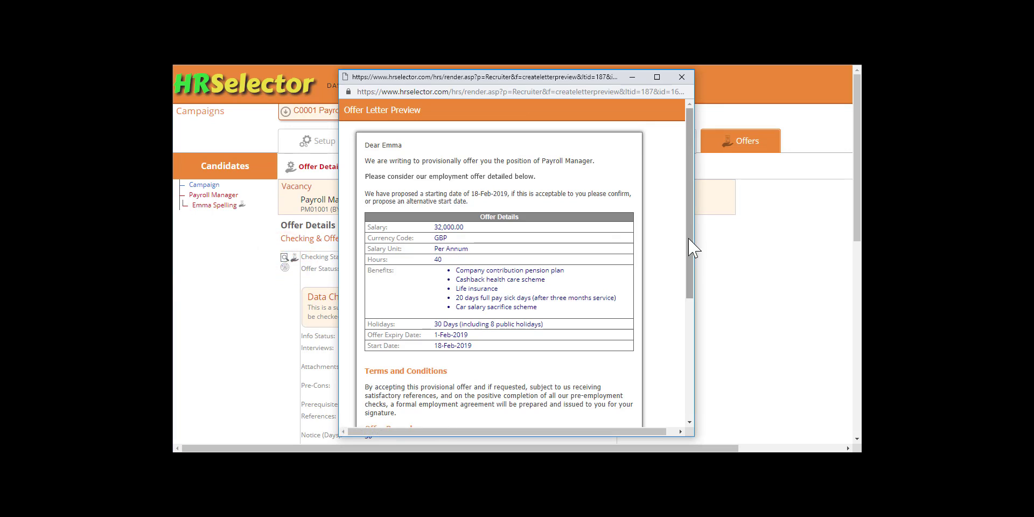
pyautogui.moveTo(689, 245); pyautogui.dragTo(215, 299)
pyautogui.click(216, 299)
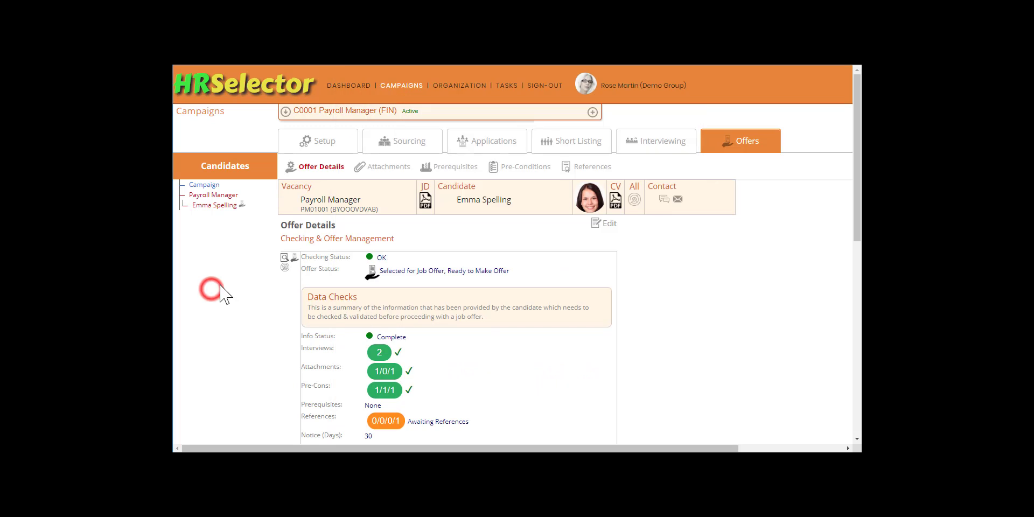
# Make the job offer to the candidate and open the Payroll Manager vacancy in the candidates tree.
pyautogui.click(294, 258)
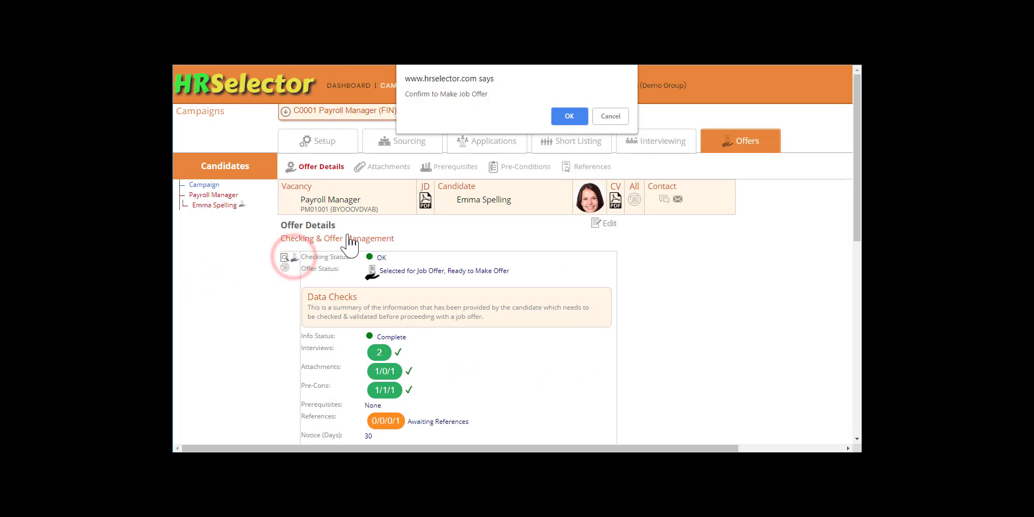
pyautogui.click(570, 116)
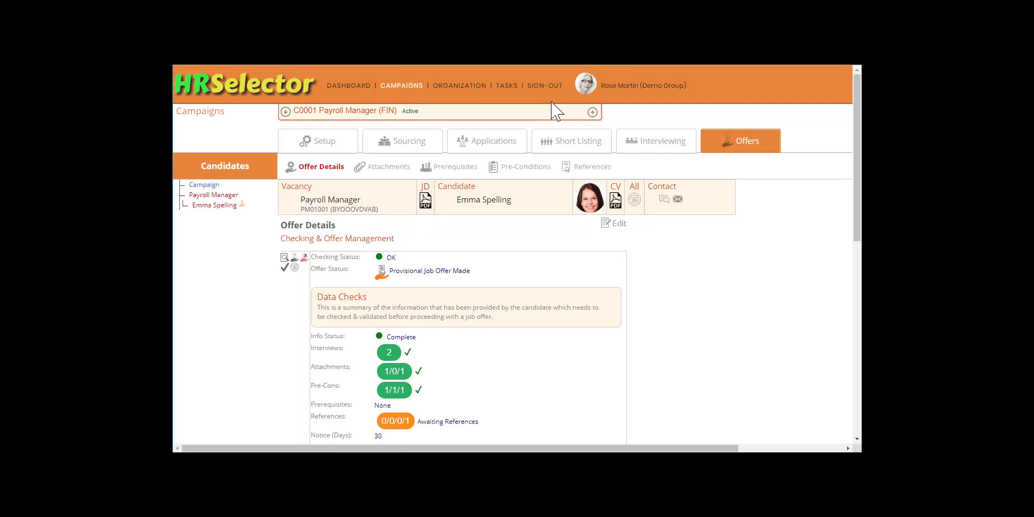
pyautogui.click(214, 195)
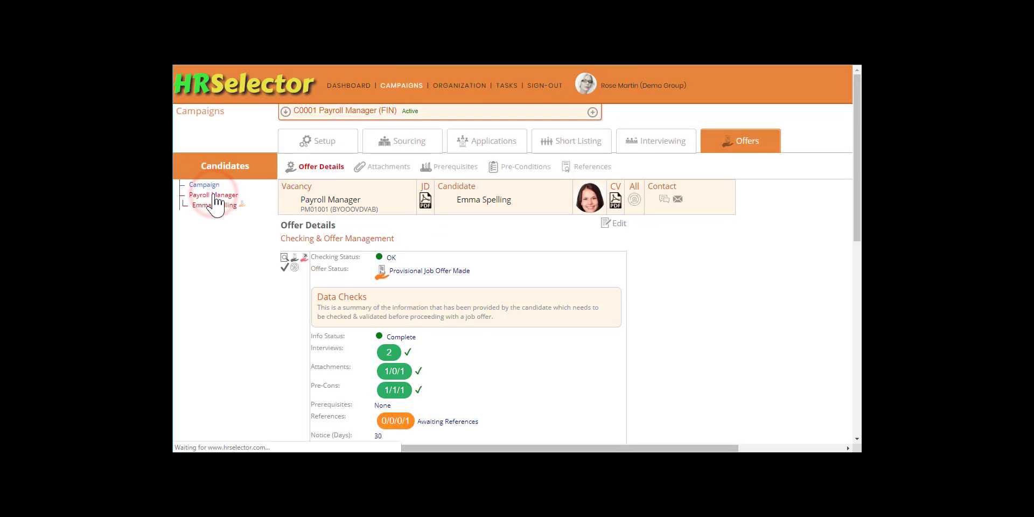